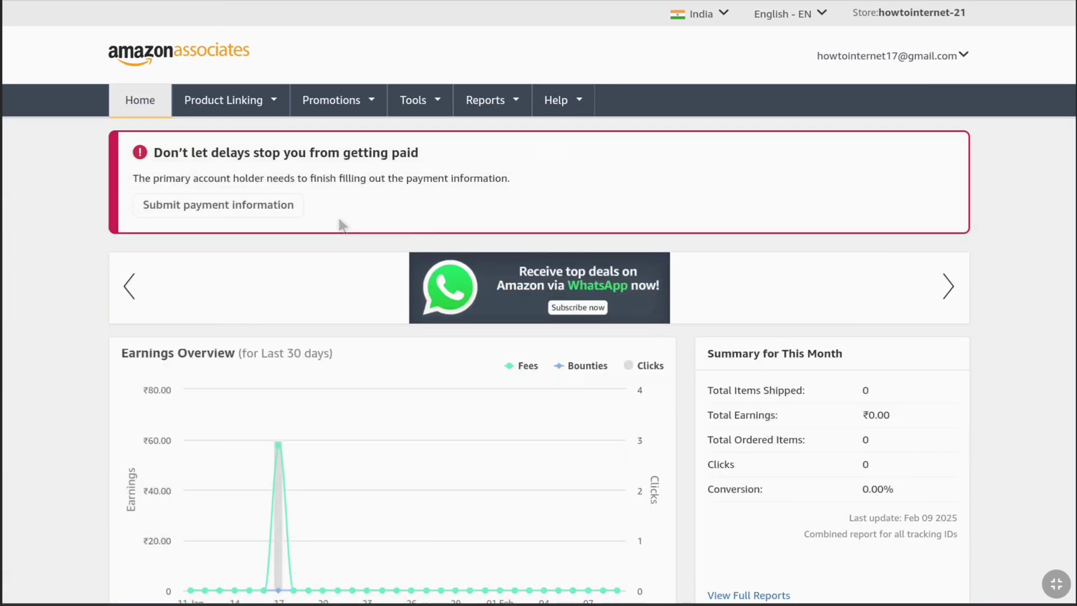
- Go to Account Settings and choose Change Payment Method, reaching the Amazon password prompt
click(213, 216)
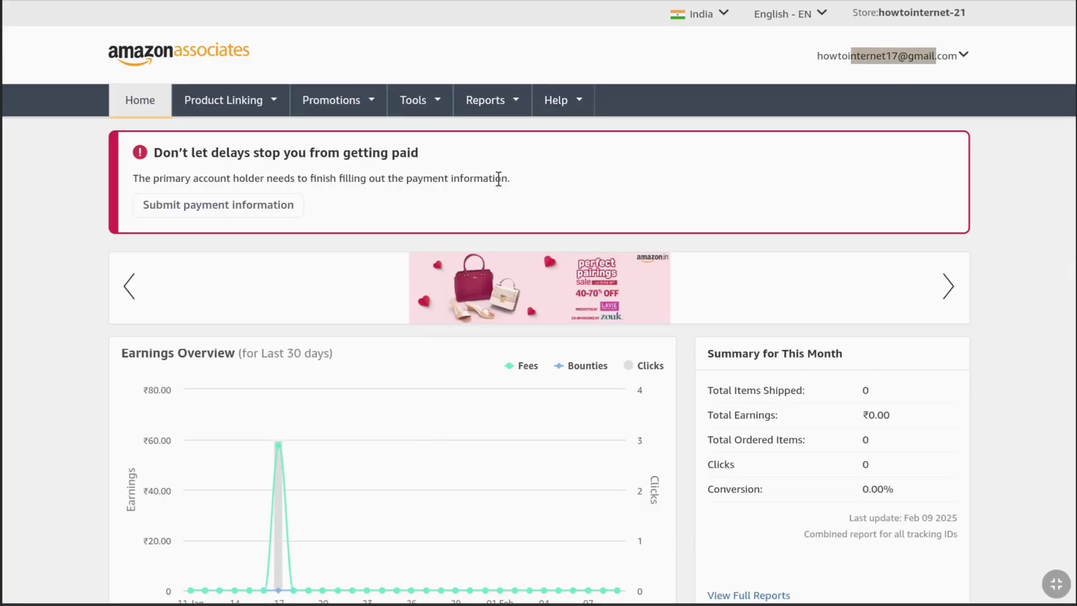
click(928, 62)
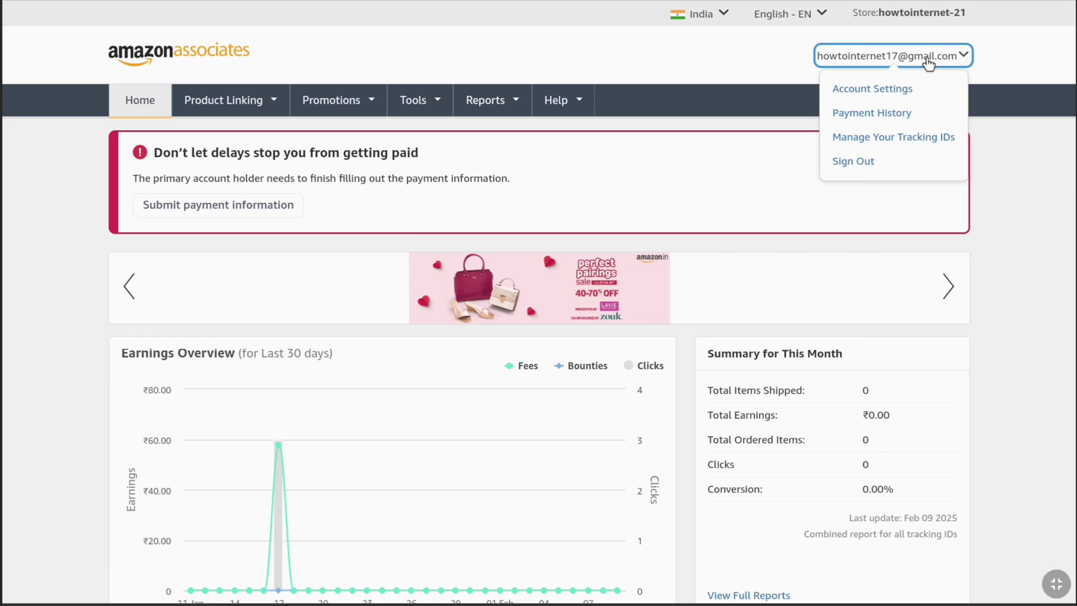
click(860, 99)
drag(549, 174, 750, 175)
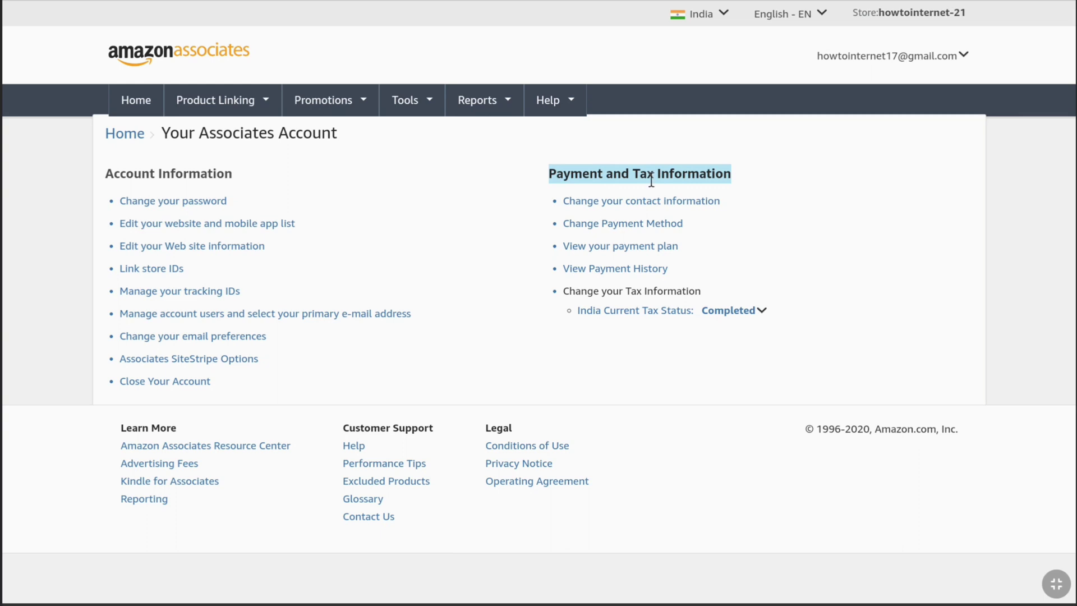
click(614, 224)
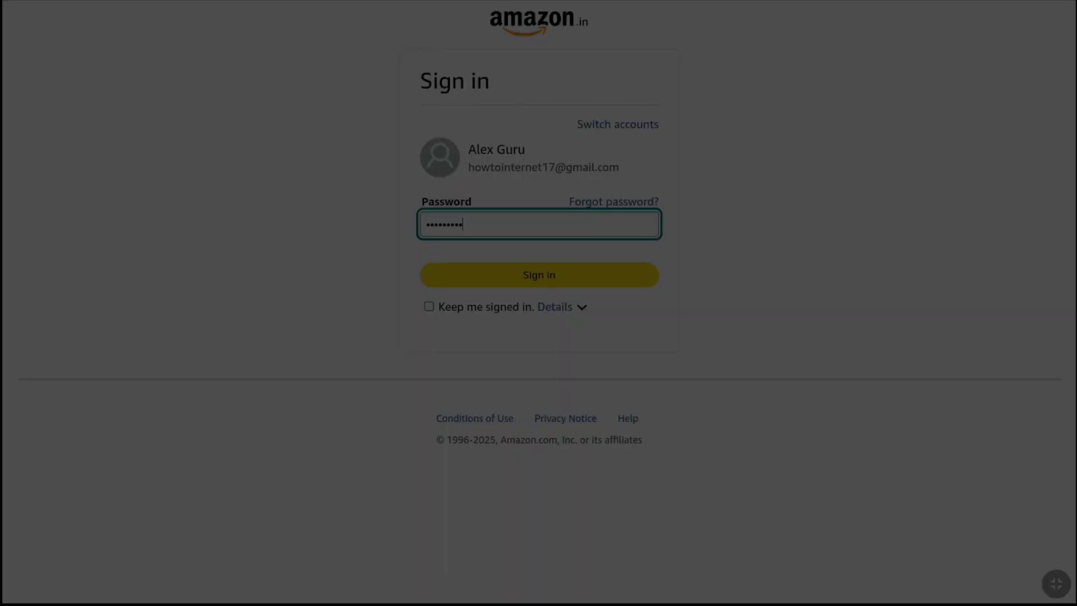
- Sign in with the password and submit the emailed verification code
click(520, 277)
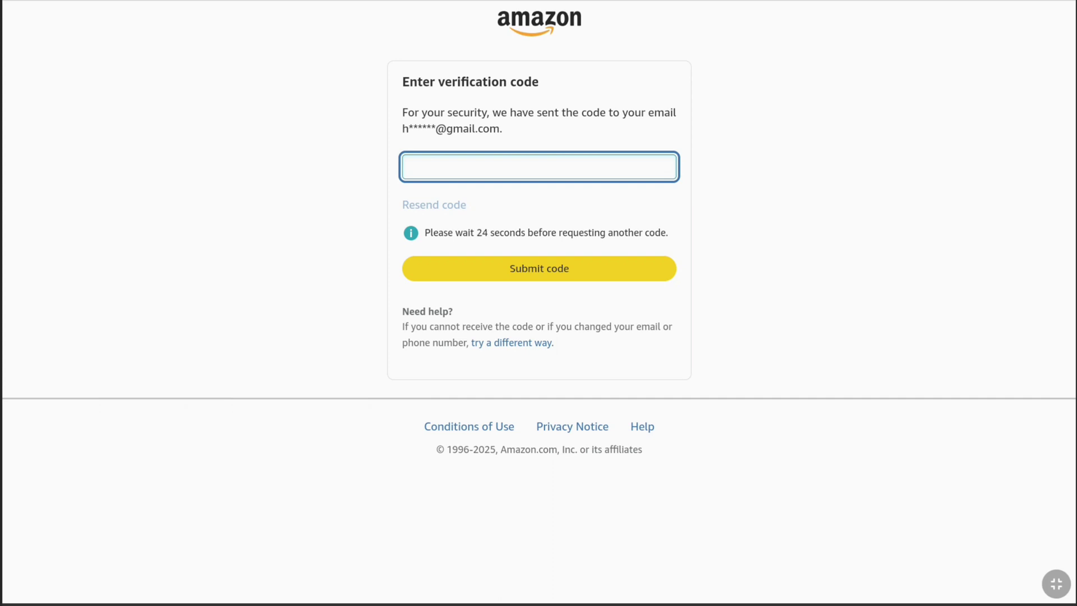
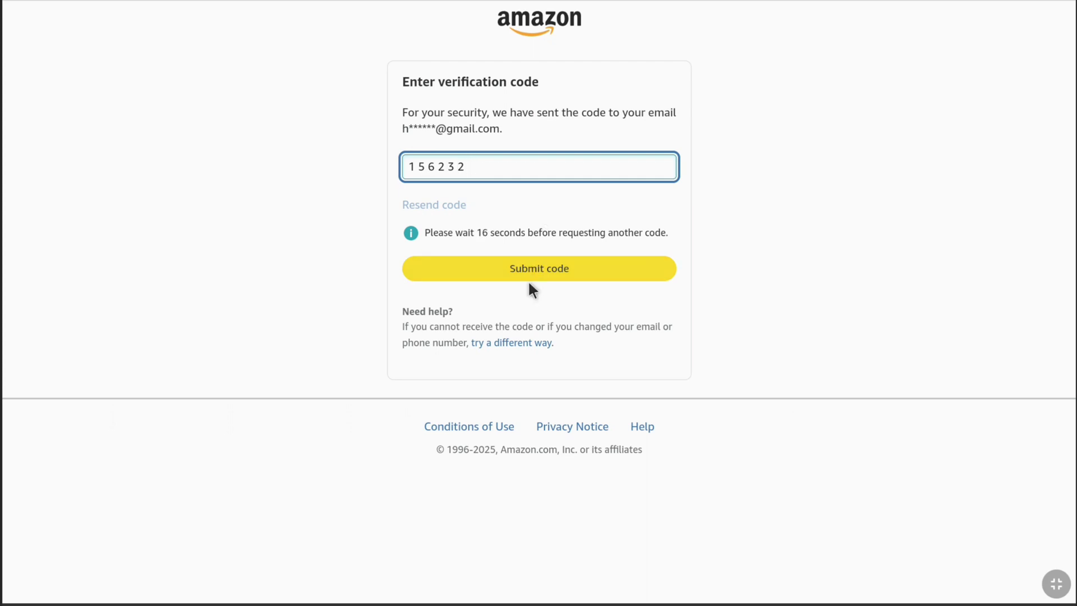
click(532, 278)
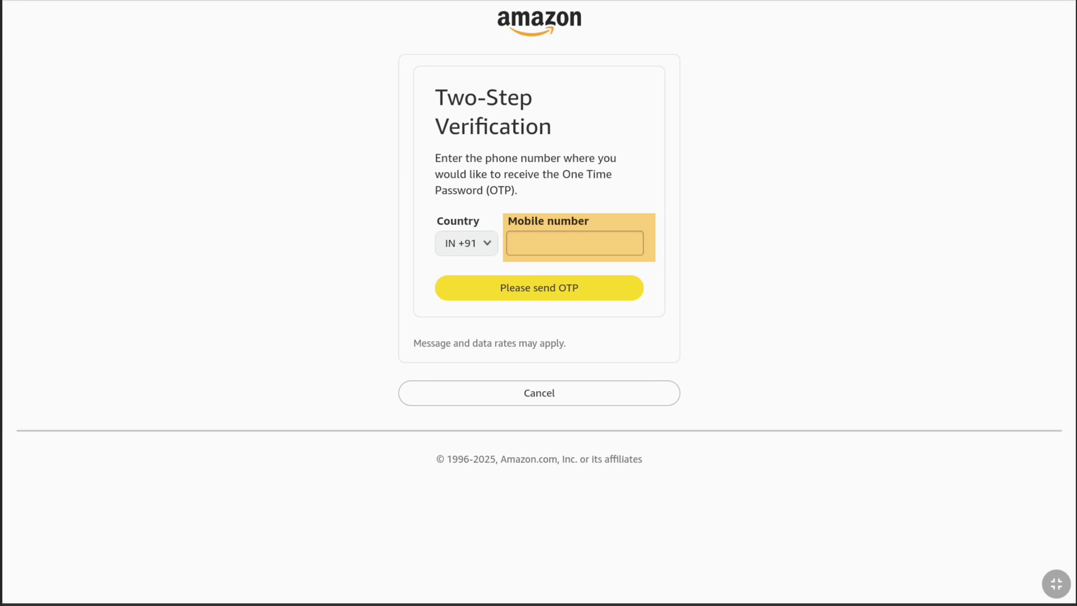
- Enter the mobile number, request an OTP, and confirm it to finish two-step verification
click(533, 241)
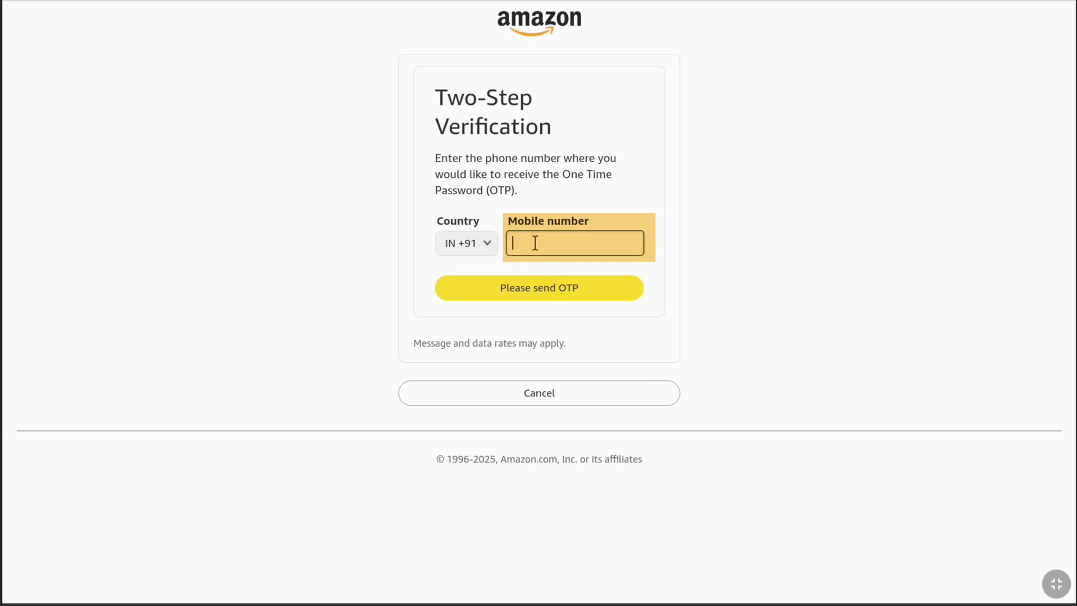
text(987654321010)
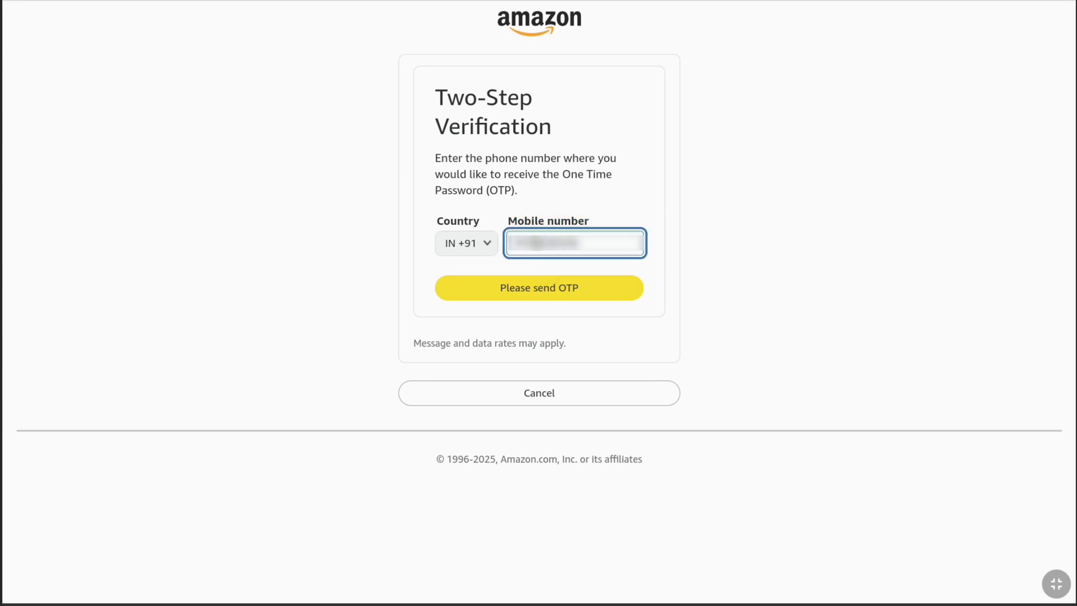
click(538, 303)
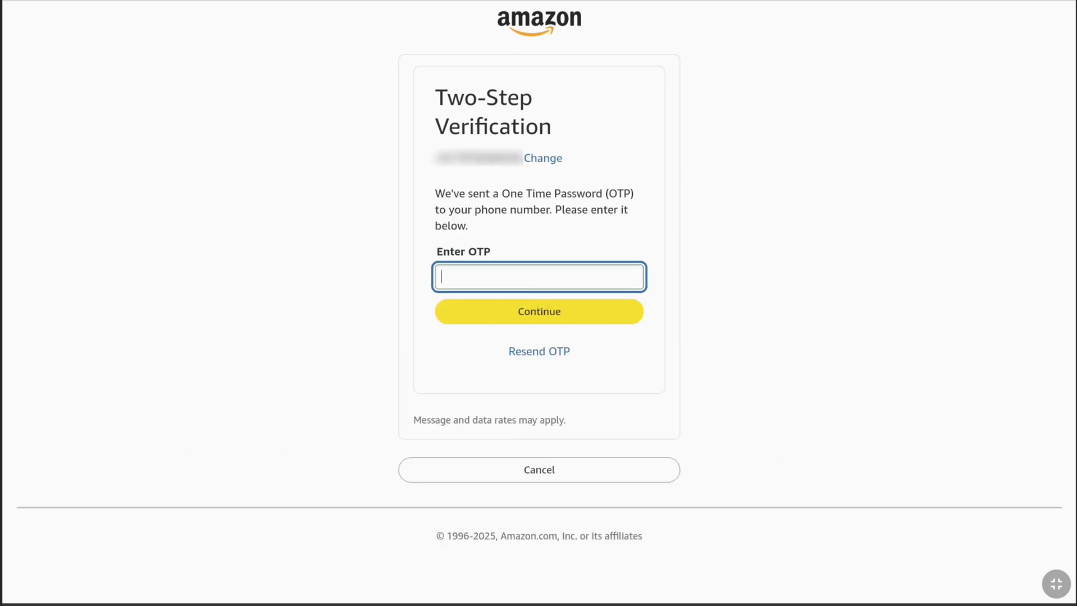
click(533, 304)
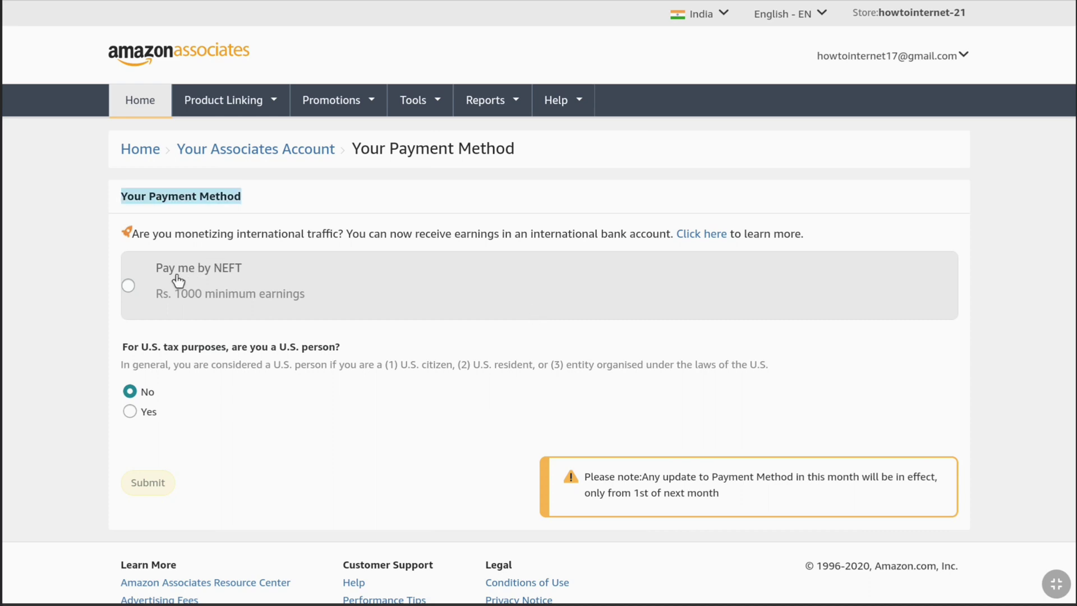
- Select Pay me by NEFT, keeping Bank Location India and Bank Currency Indian Rupees
click(128, 285)
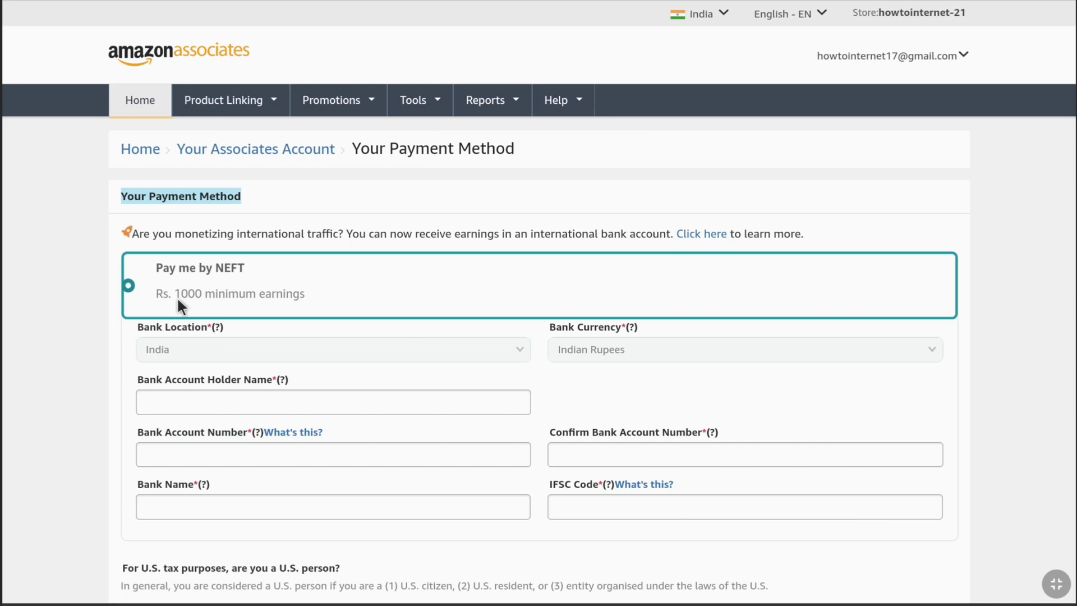
drag(133, 324, 157, 325)
click(199, 347)
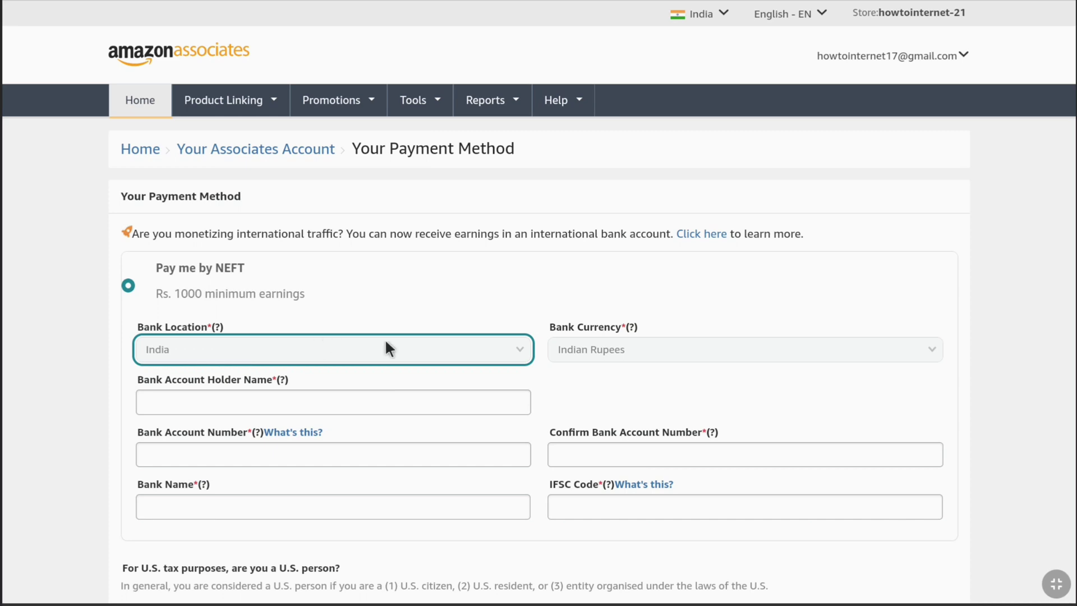
drag(537, 325, 620, 337)
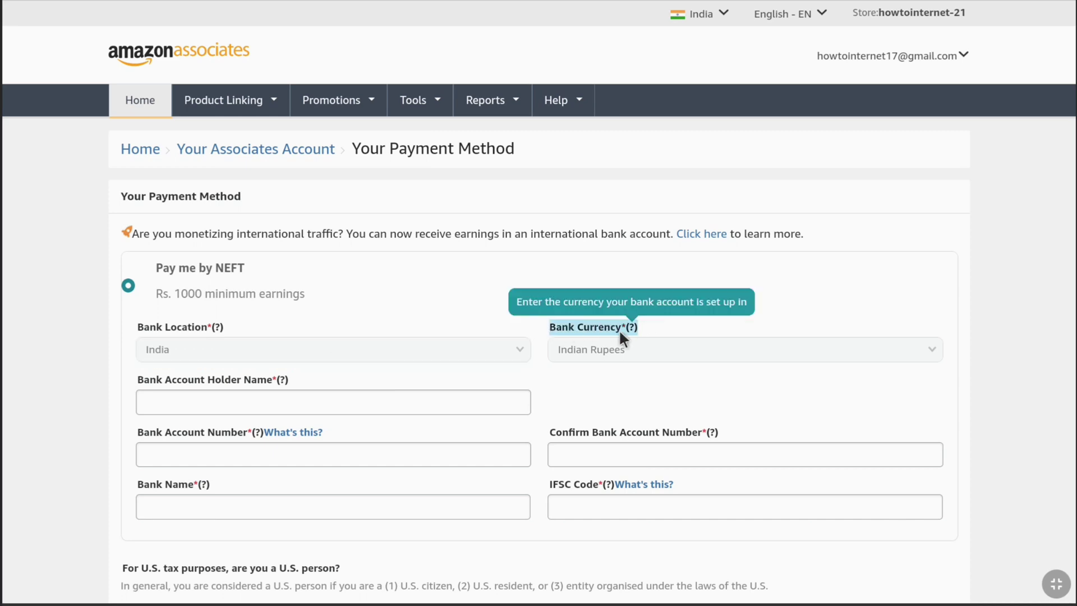
drag(557, 348, 627, 343)
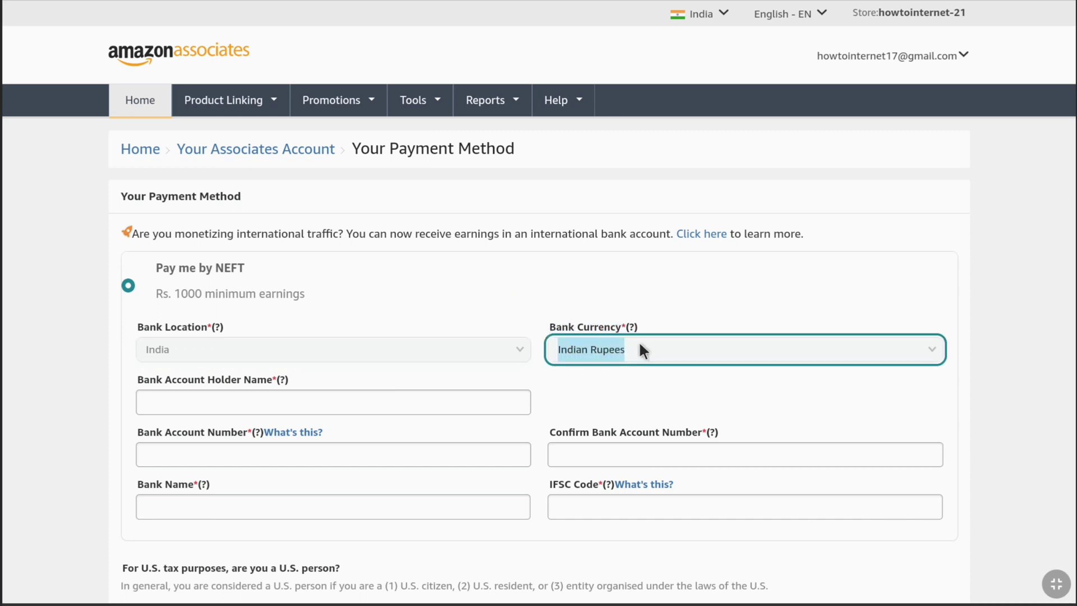
click(576, 330)
click(160, 397)
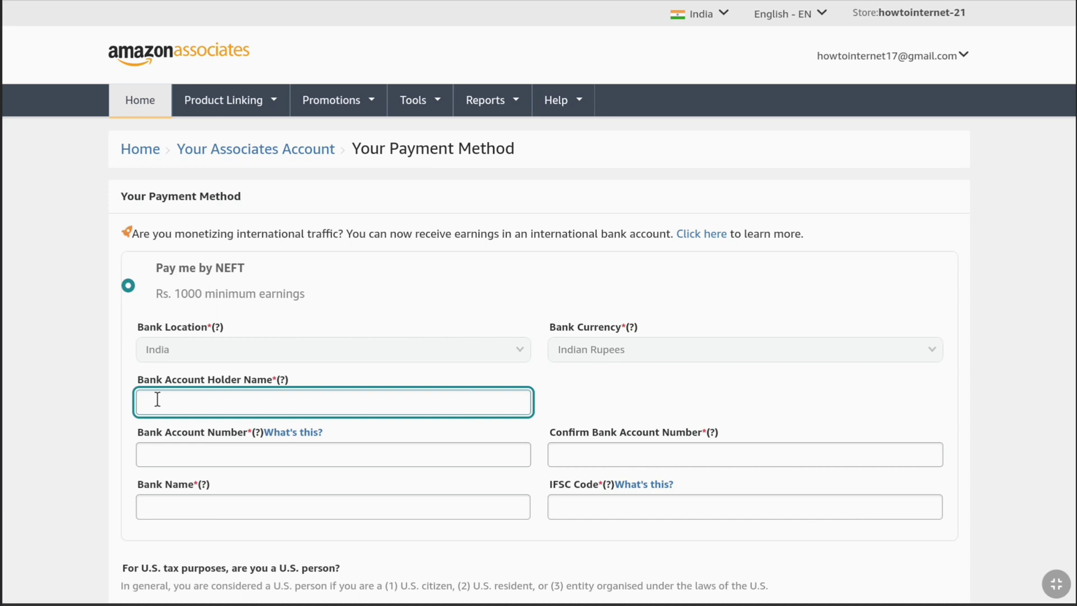
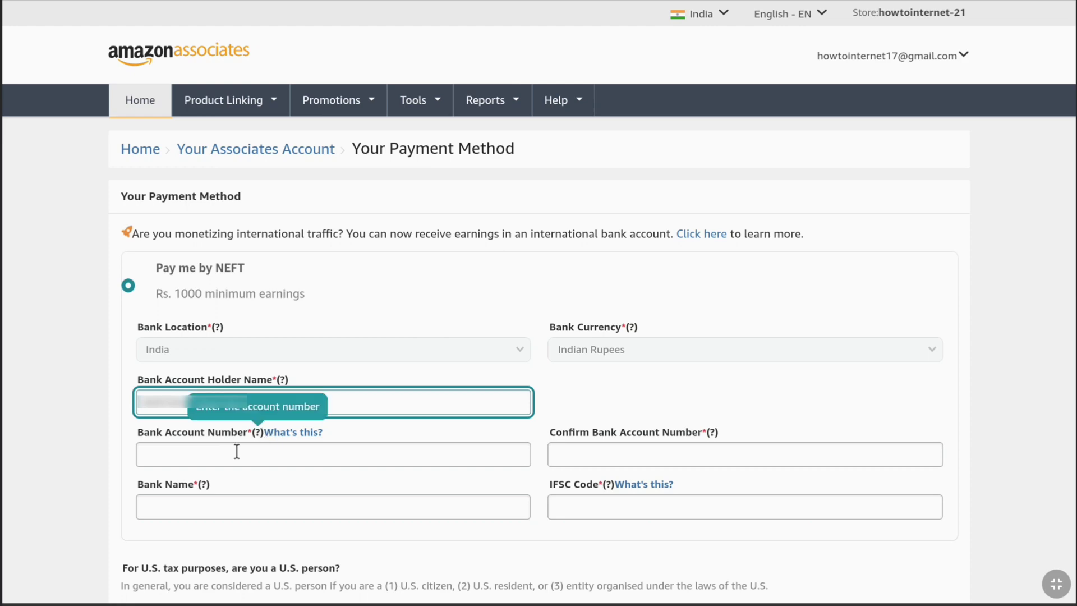
- Fill in the holder's name, account number with pasted confirmation, and Bank Name 'Bank of India'
click(157, 460)
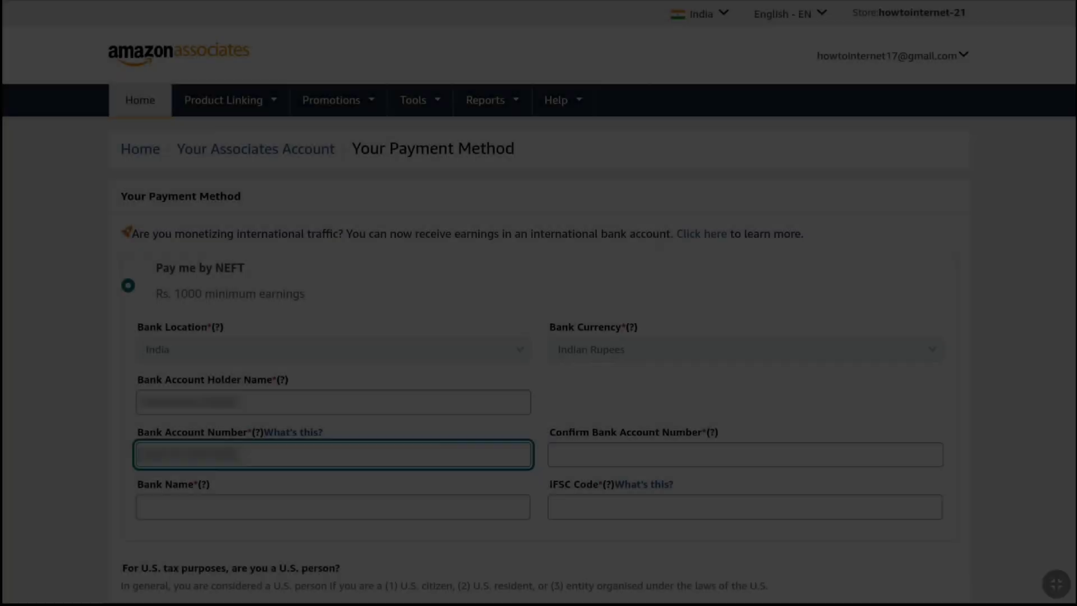
click(570, 453)
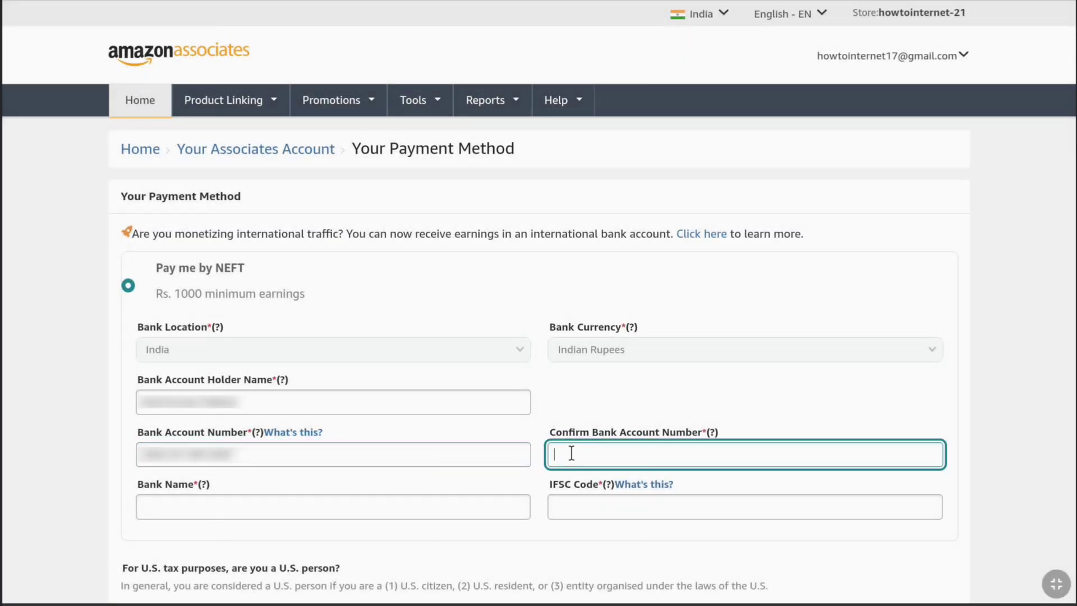
right_click(565, 453)
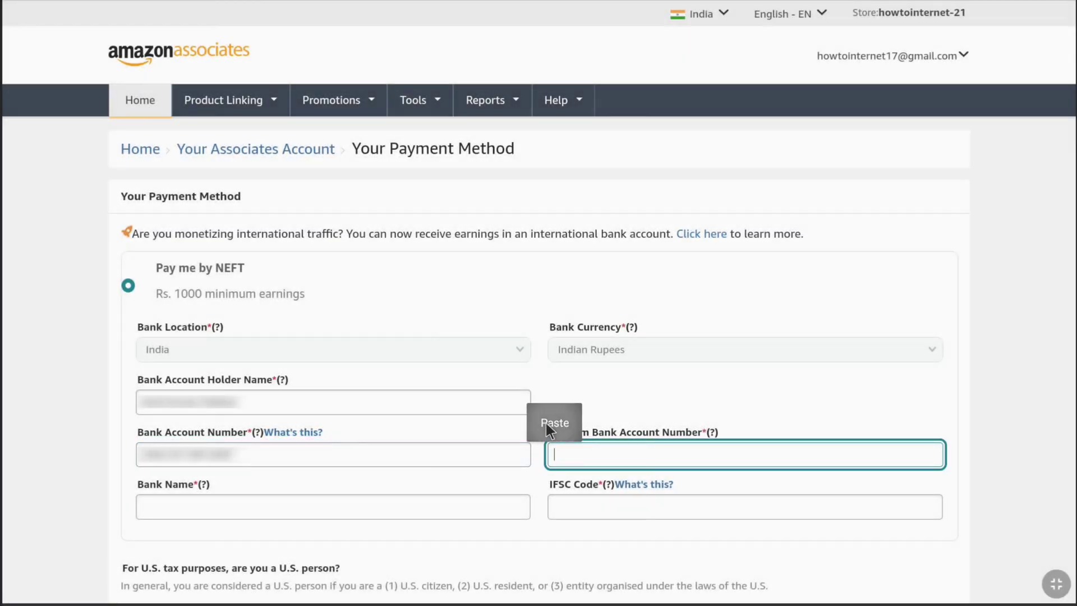
click(548, 431)
click(164, 504)
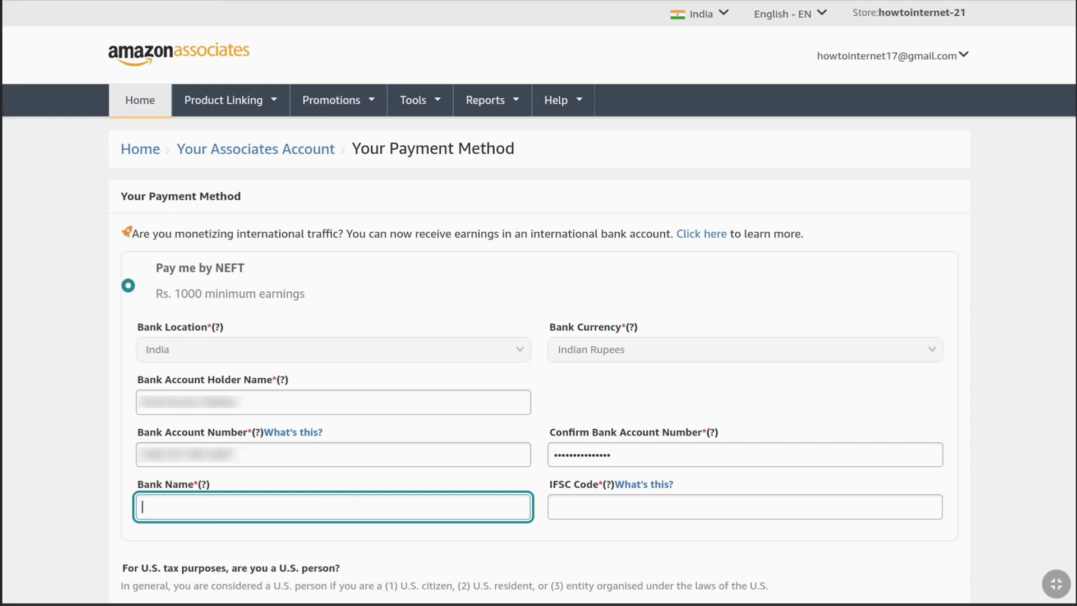
text(Bank of India)
- Enter the branch IFSC code in the NEFT form and scroll down to Submit
click(550, 481)
drag(550, 481, 678, 485)
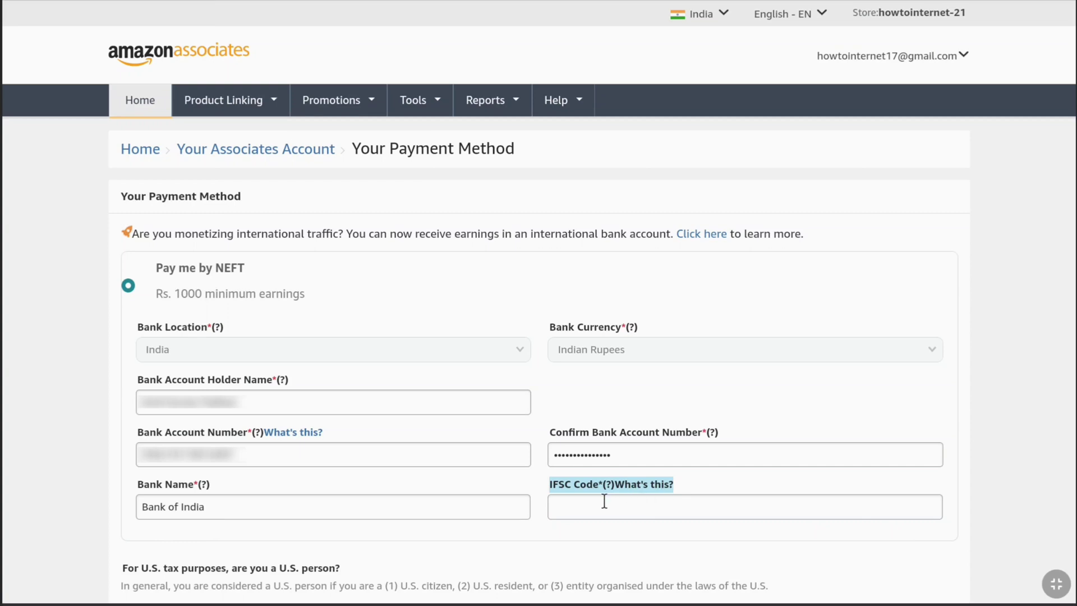
click(565, 506)
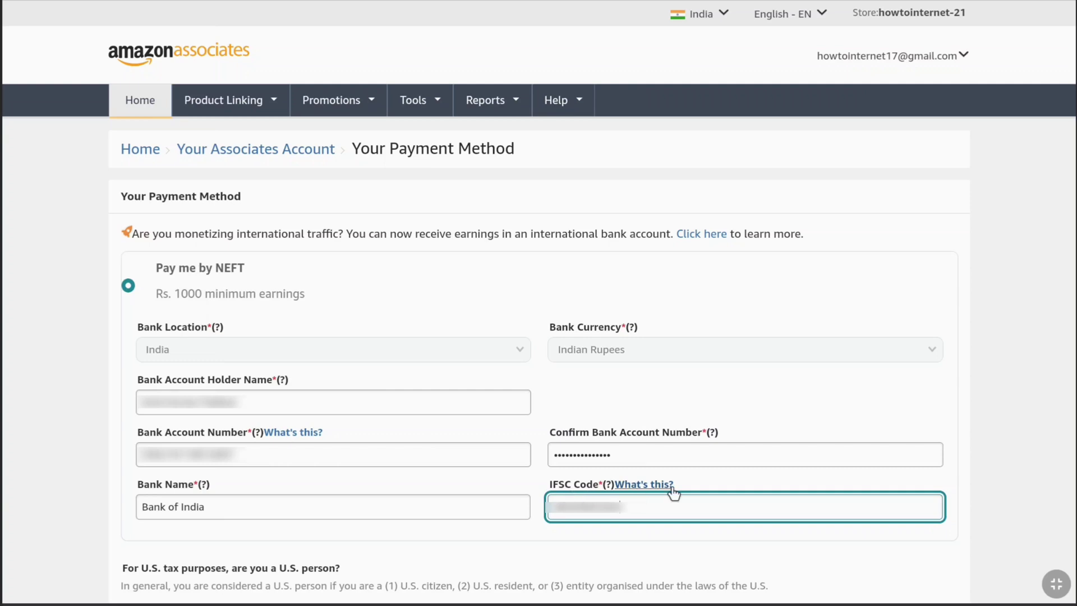
scroll(667, 488, down, 3)
scroll(657, 482, down, 2)
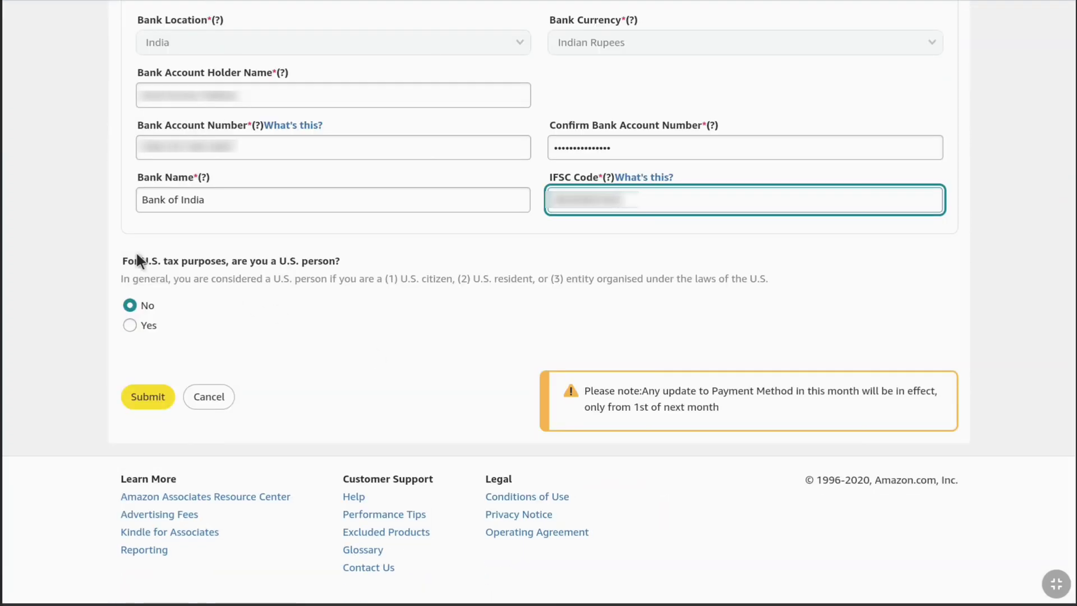
- Leave U.S. person as No, review the payment change notice, and submit the NEFT details
drag(124, 261, 258, 265)
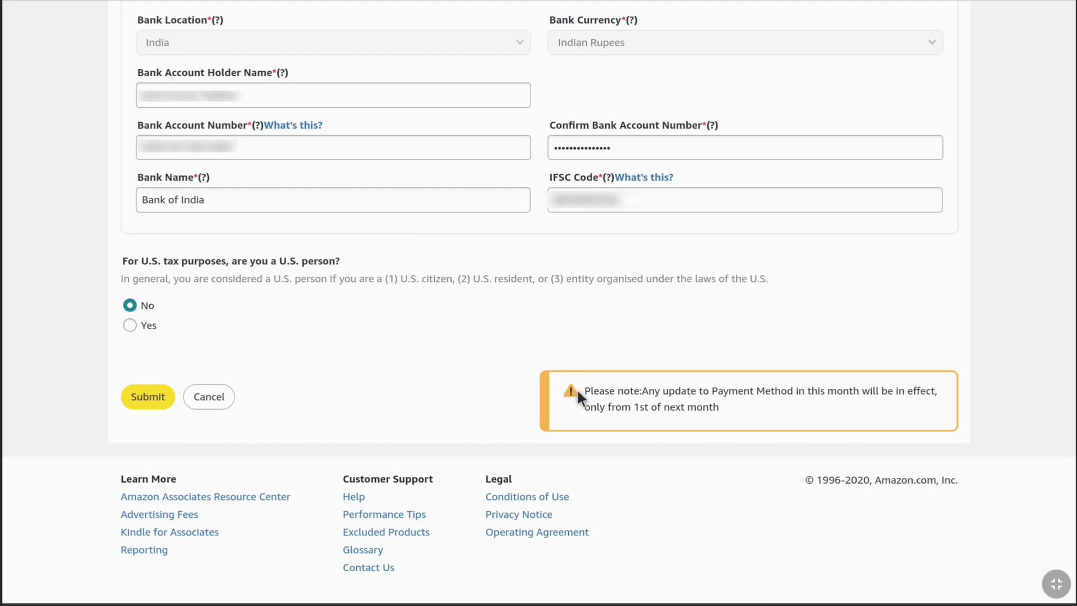
drag(587, 389, 761, 411)
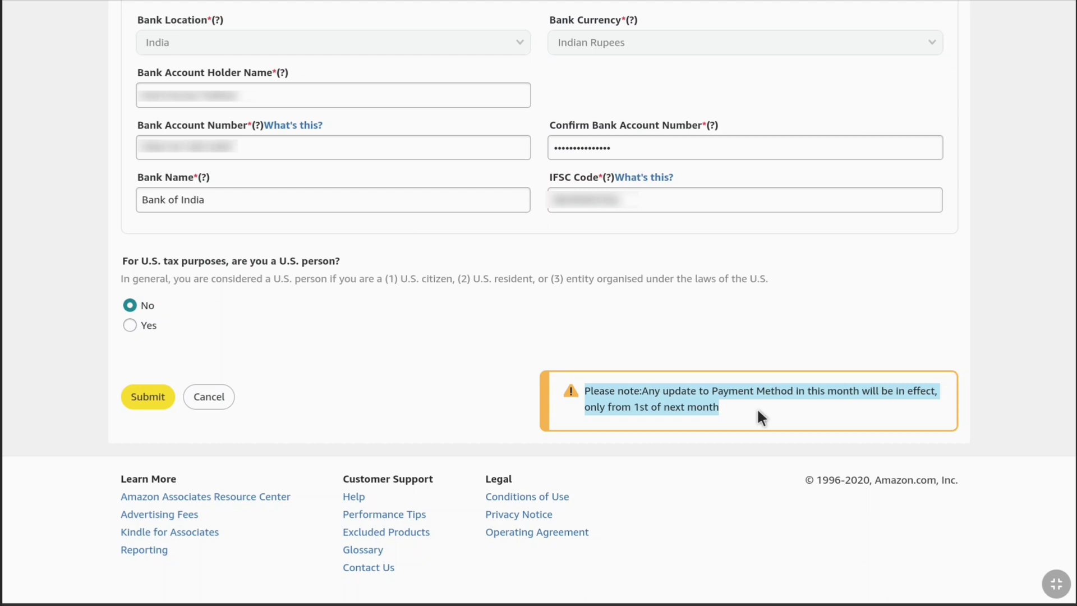
click(757, 410)
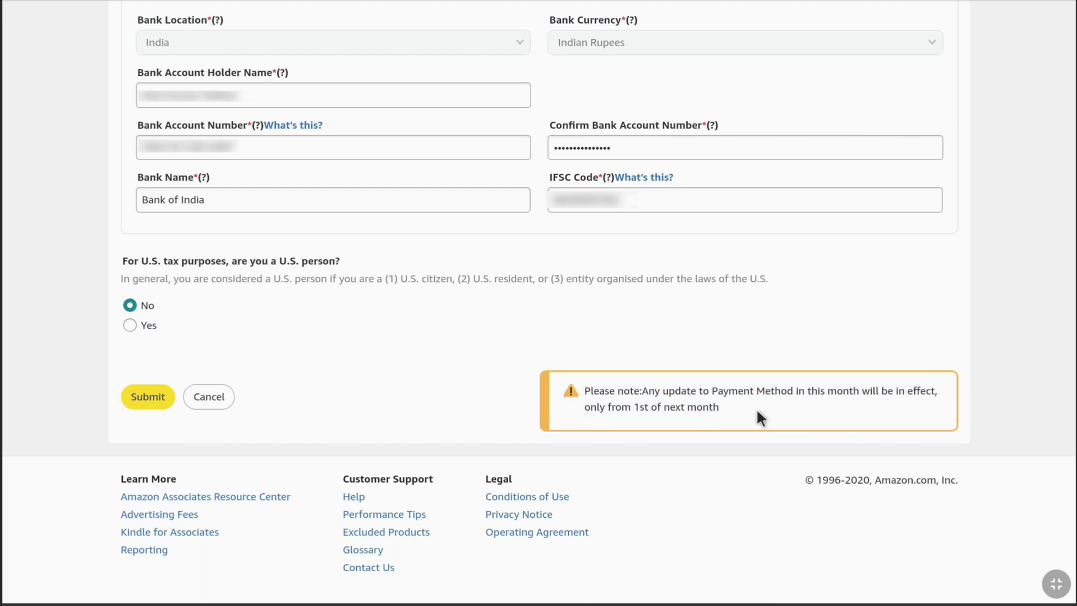
click(146, 403)
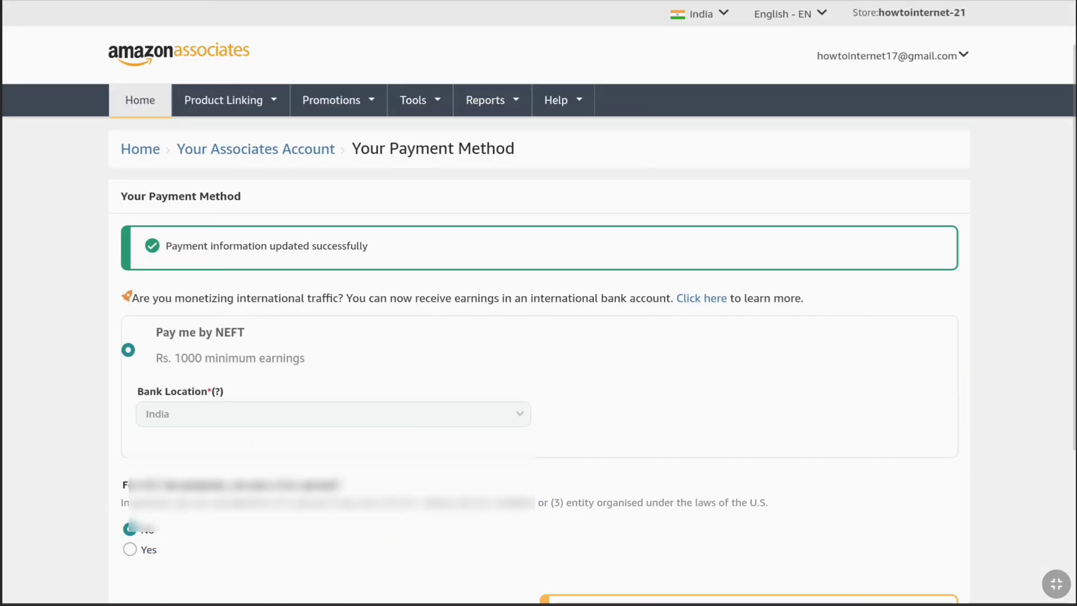
drag(173, 243, 397, 235)
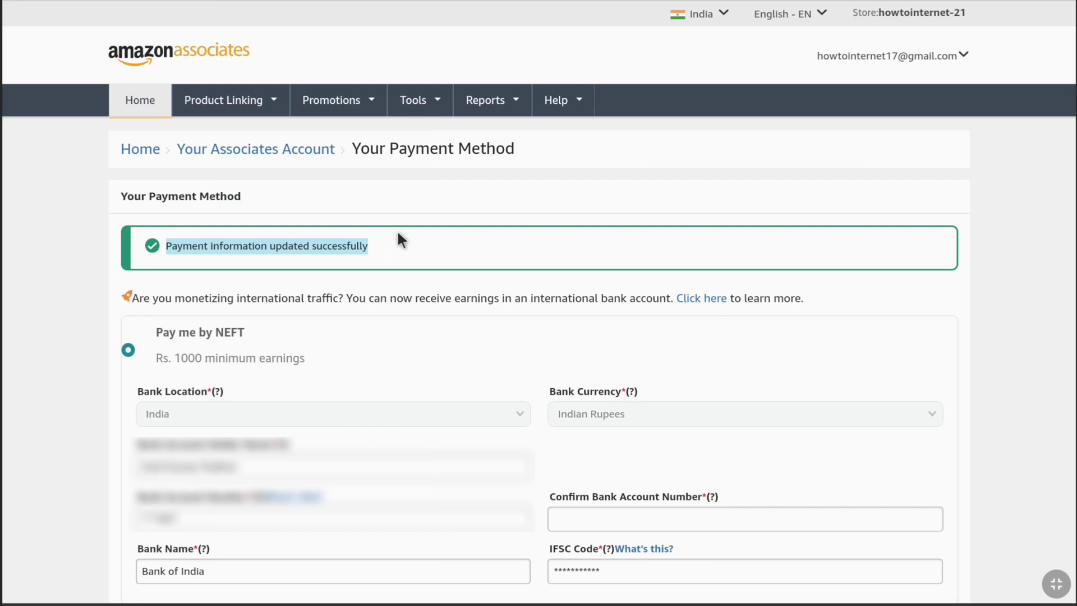
click(397, 235)
scroll(485, 254, down, 5)
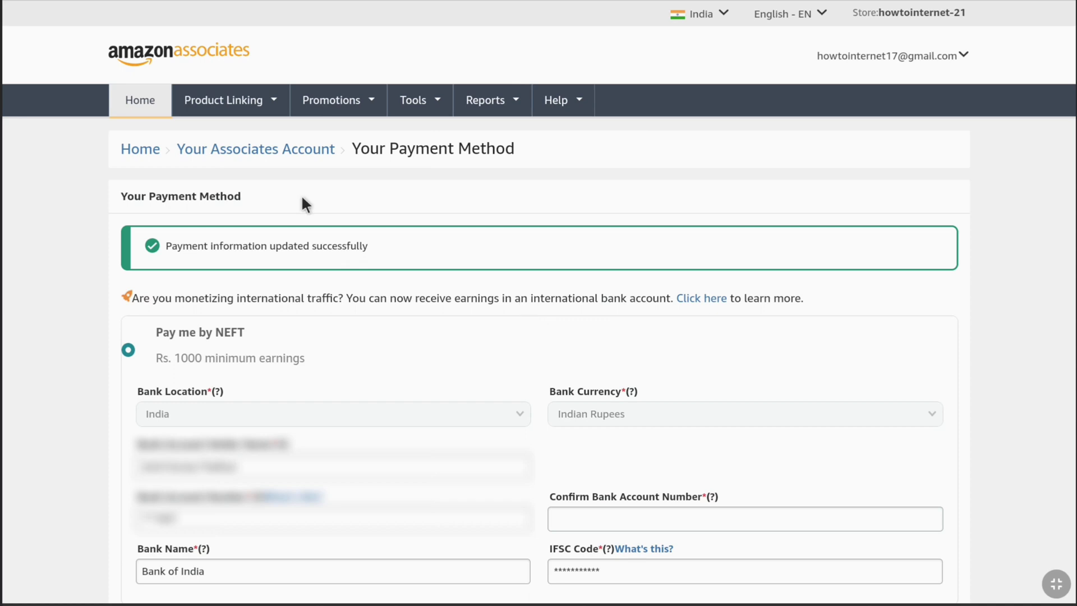
- Return to the Associates Home dashboard from the top navigation bar
click(132, 108)
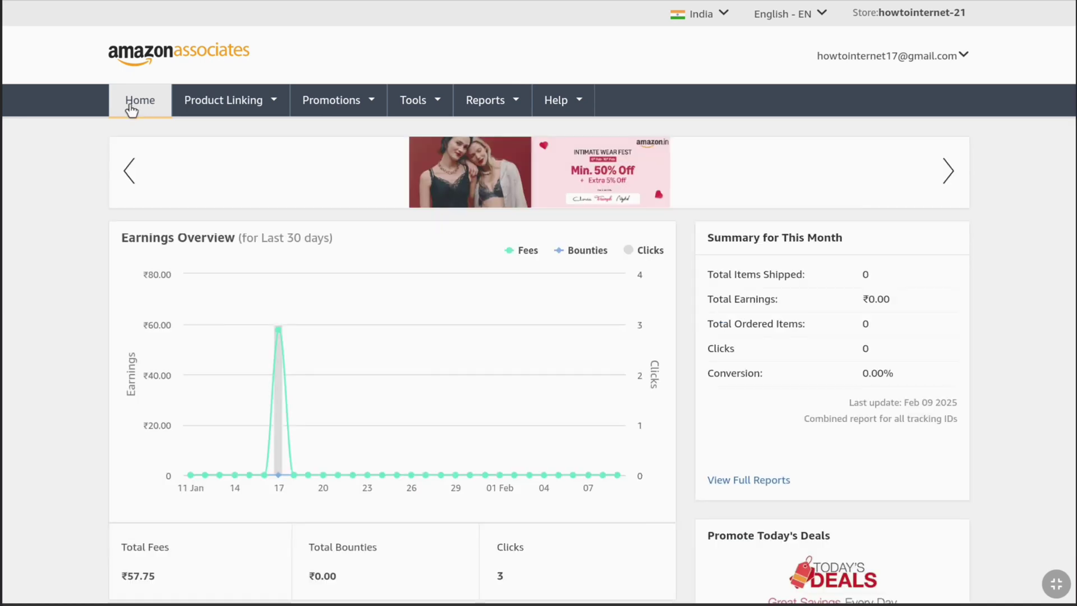